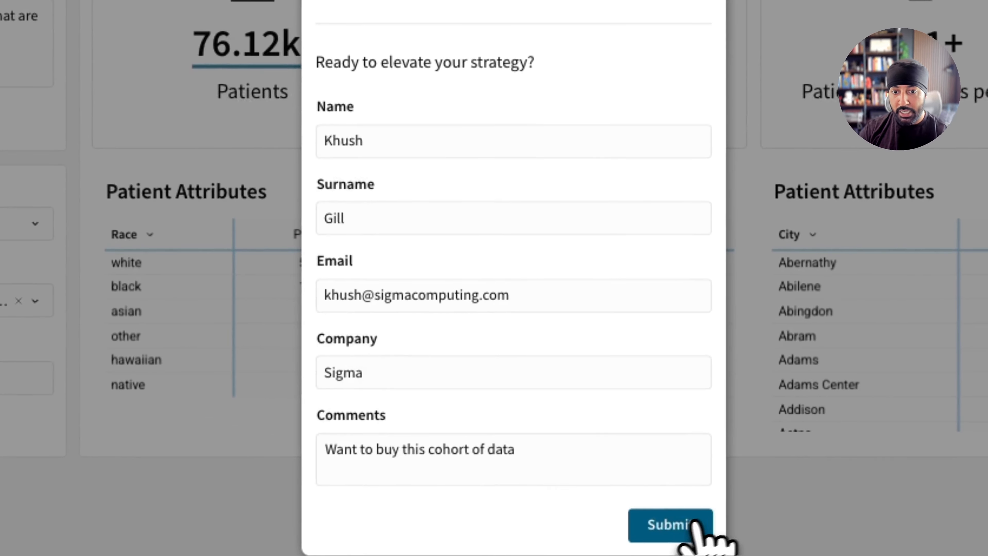
Submit the completed contact form with the comment "Want to buy this cohort of data"
click(598, 452)
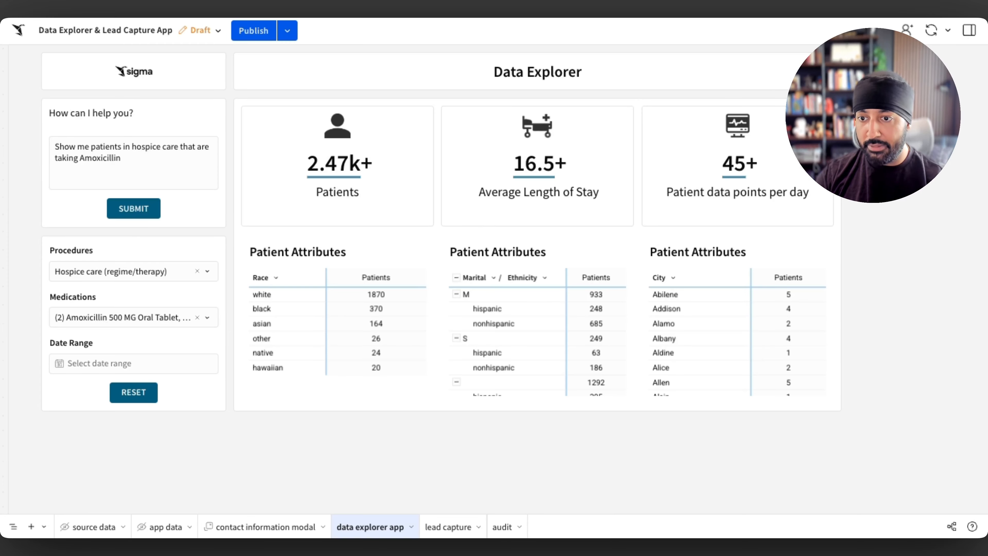
scroll(227, 320, down, 2)
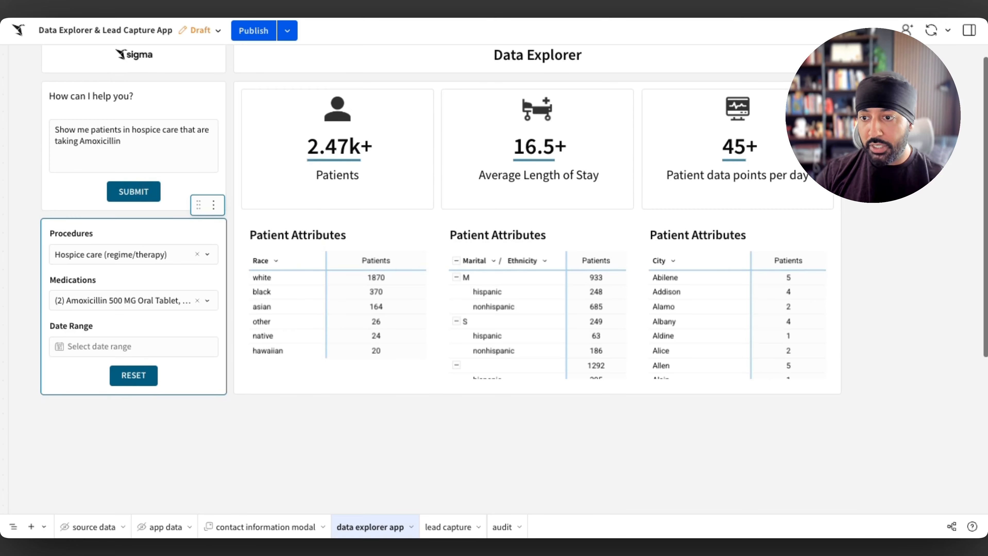
scroll(228, 326, down, 1)
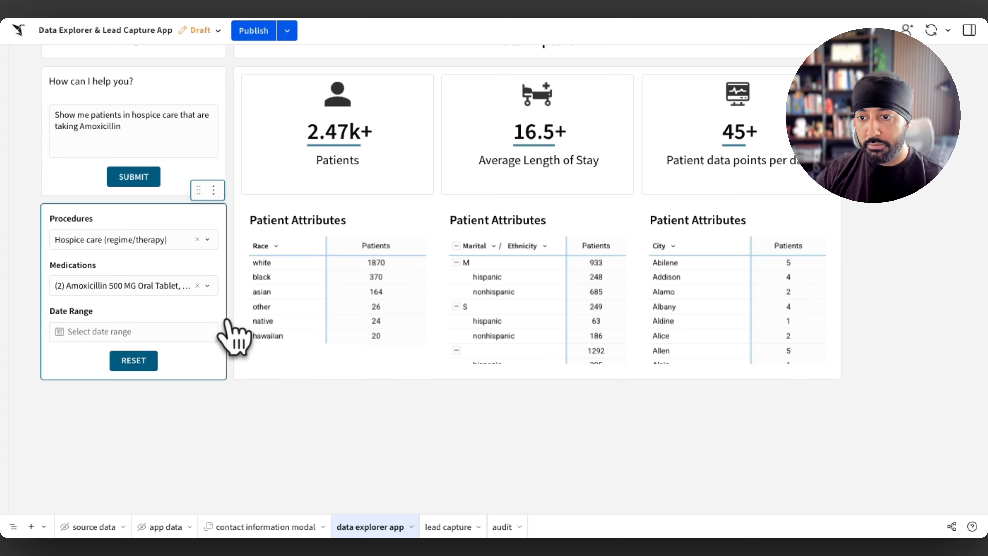
click(238, 308)
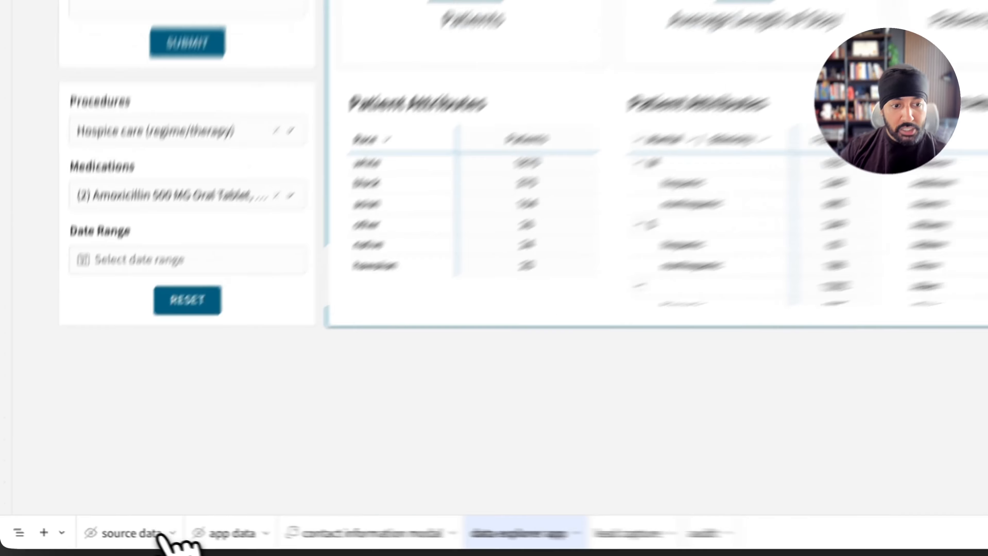
Examine the observations, patients and procedures tables on the source data page
click(93, 528)
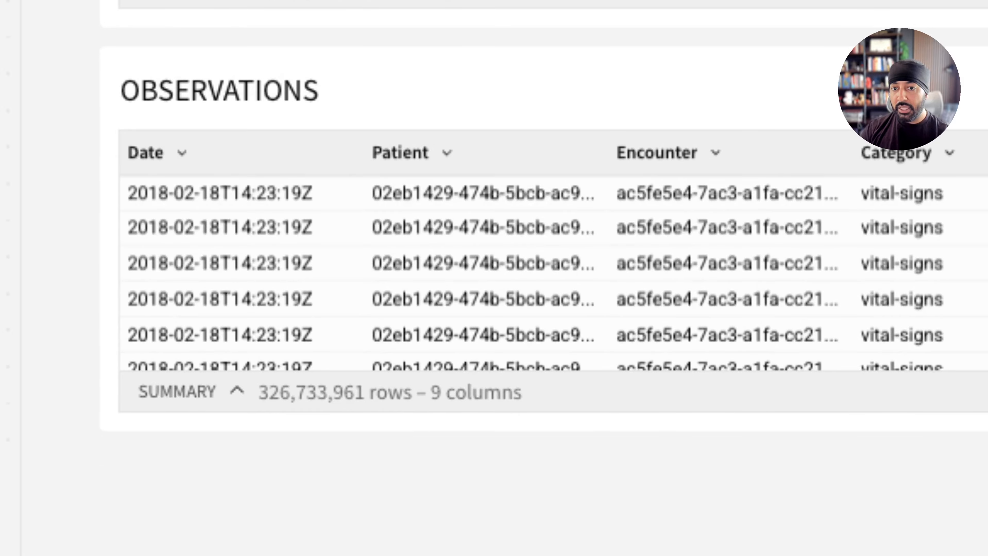
scroll(970, 281, up, 5)
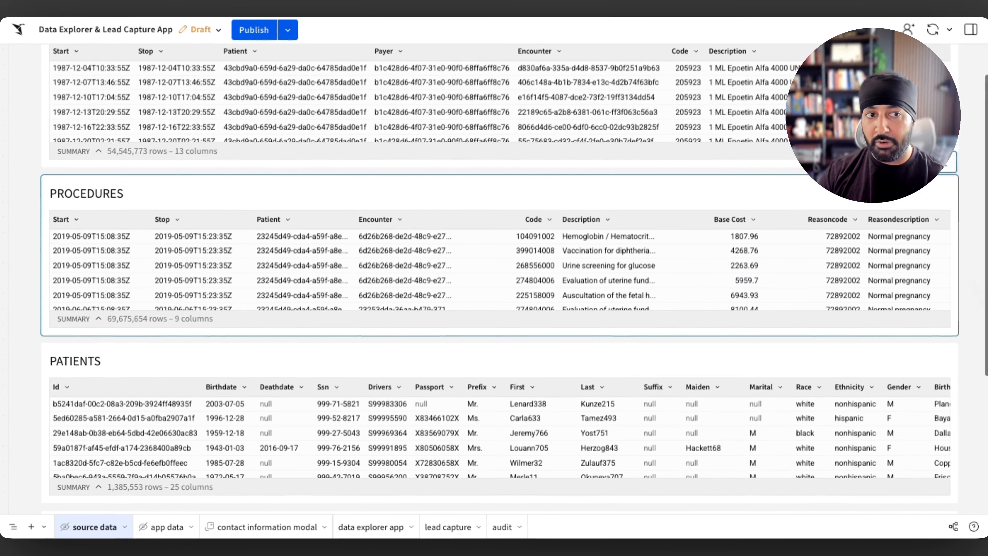
scroll(970, 282, up, 1)
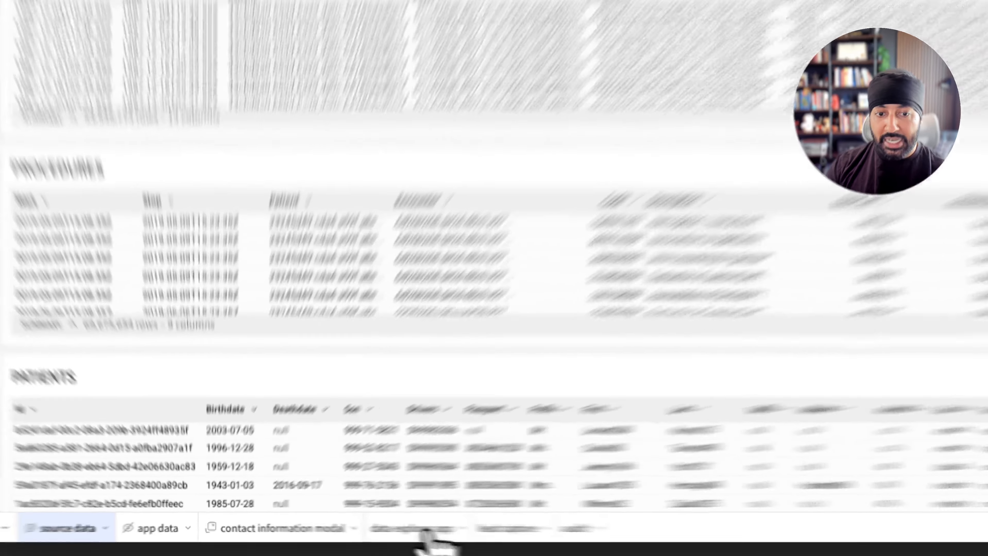
Return to the data explorer app page and select the prompt text box under "How can I help you?"
click(422, 530)
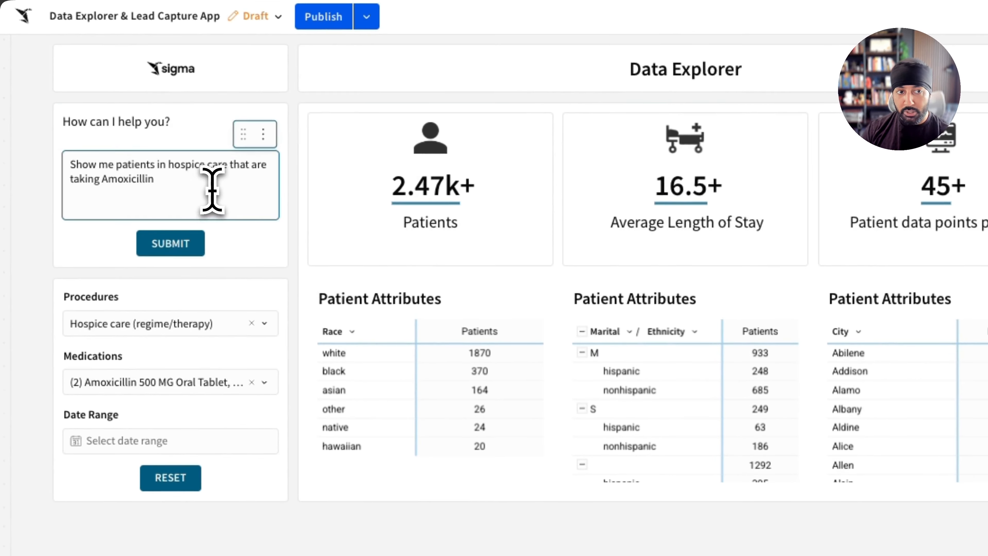
click(212, 190)
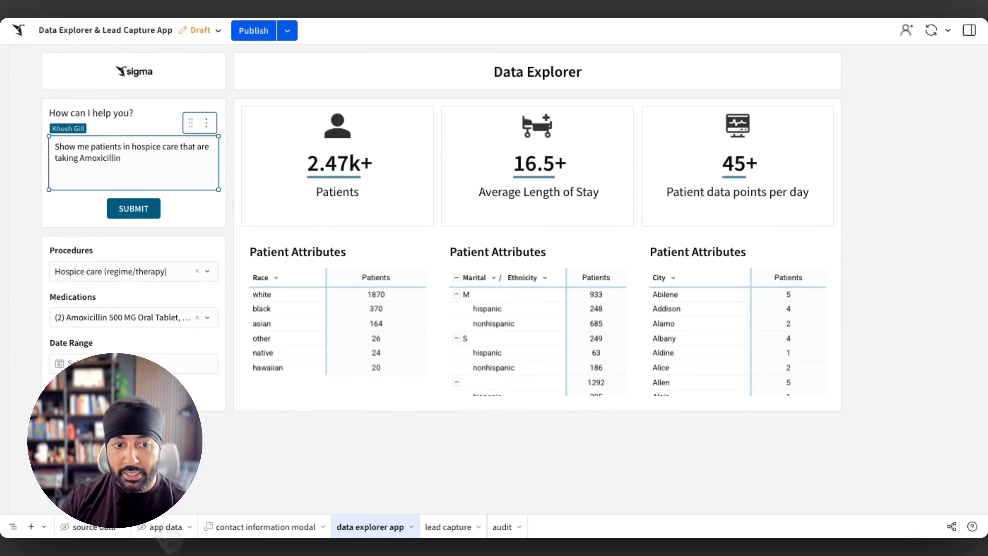
Open the llm prompt extraction input table on the app data page for editing and select its first prompt
click(166, 527)
click(405, 78)
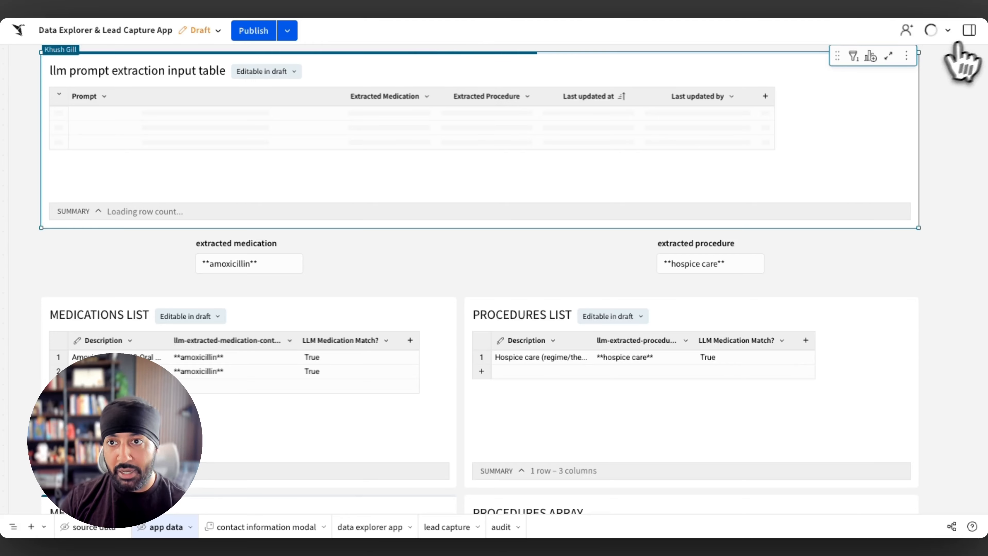
click(969, 32)
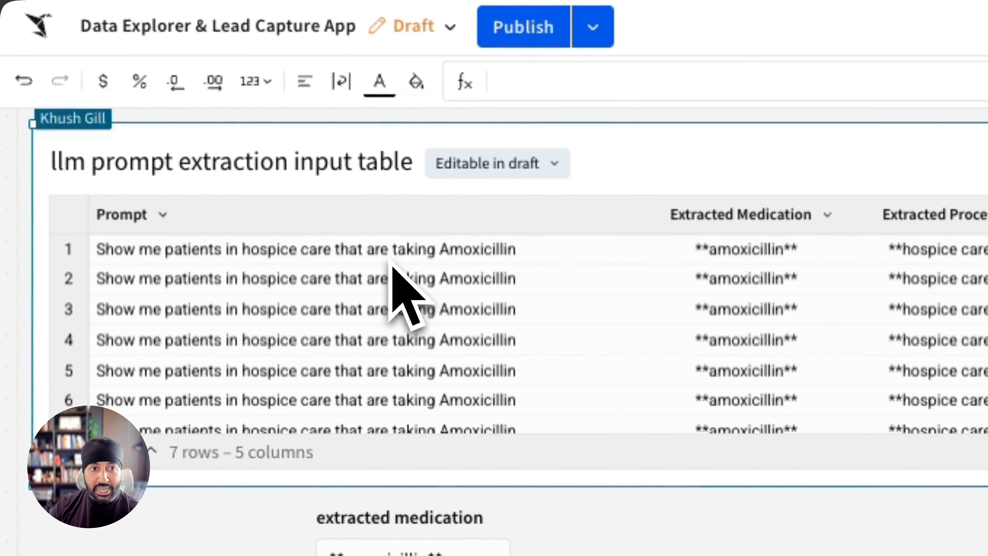
click(391, 261)
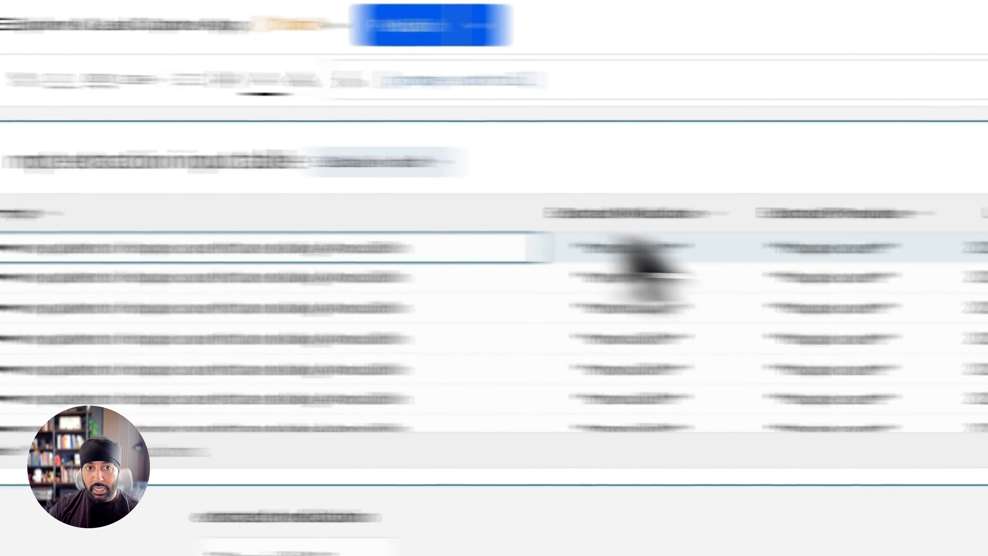
Inspect the Extracted Medication column's CallText formula and leave it without editing
click(736, 214)
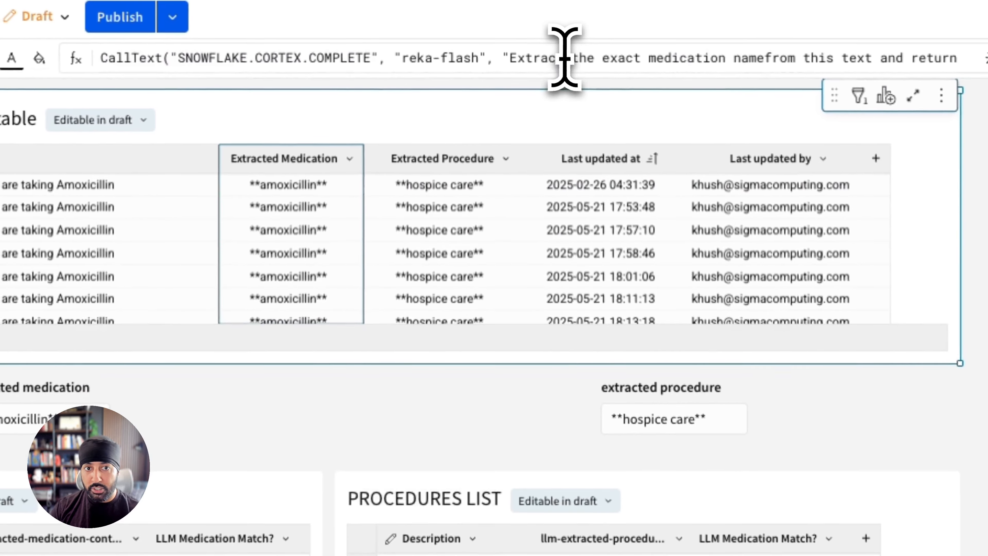
click(567, 58)
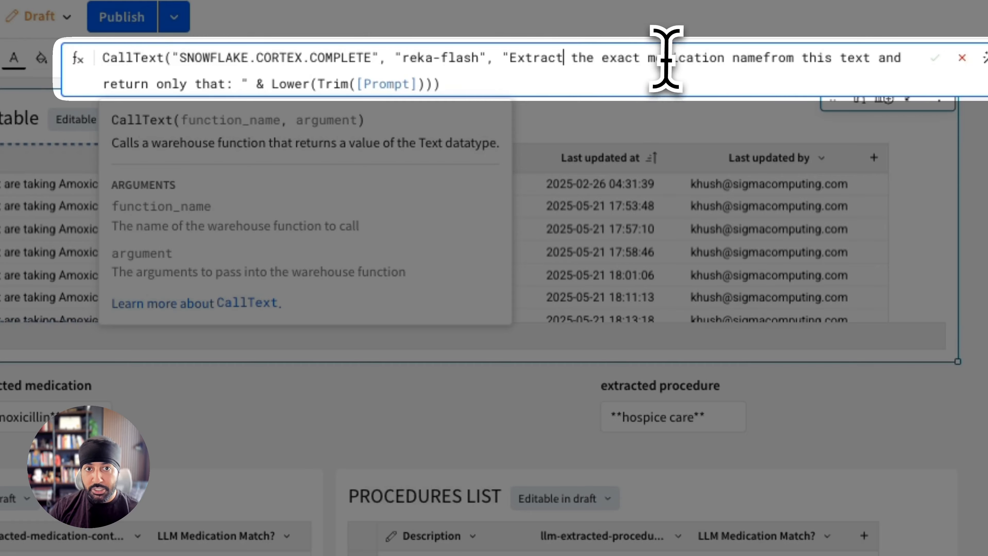
key(Escape)
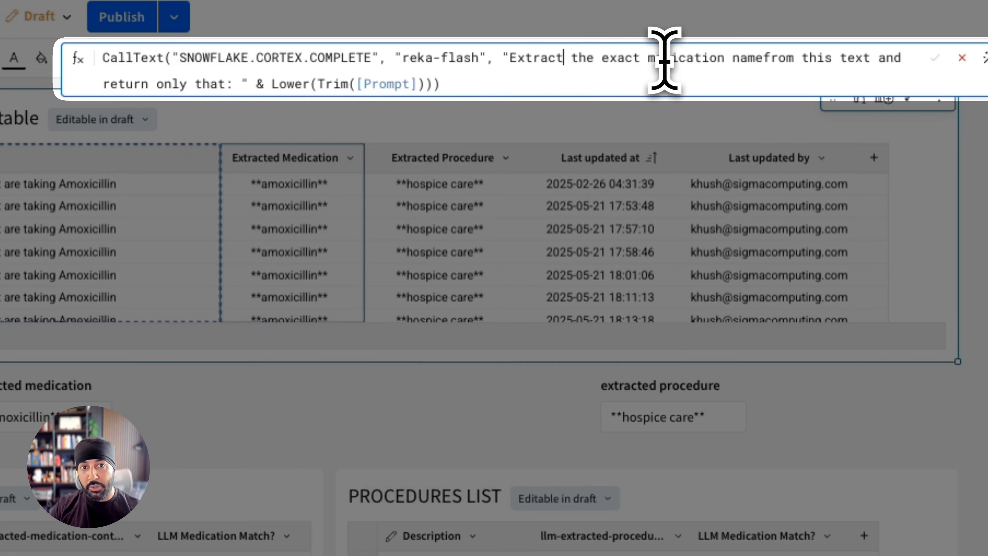
key(Escape)
Try setting the model in the Extracted Procedure column's CallText formula to claude-3-7-sonnet, and discard the edit
click(454, 157)
click(525, 58)
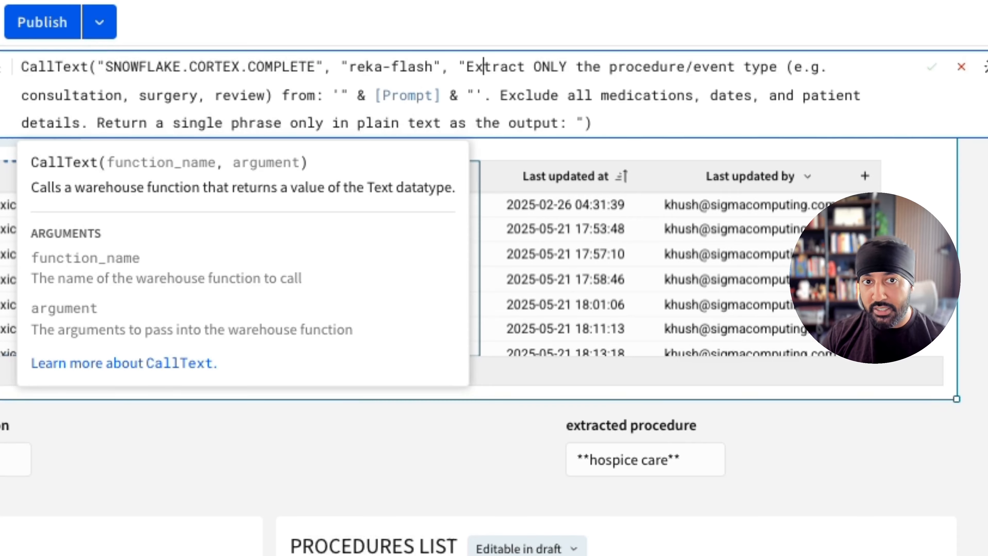
drag(433, 67, 349, 67)
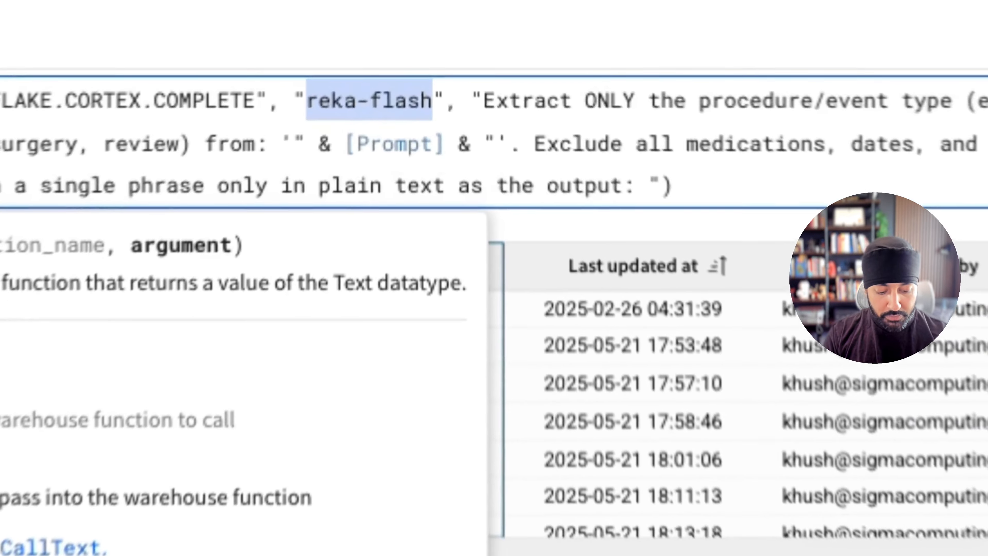
text(claude-)
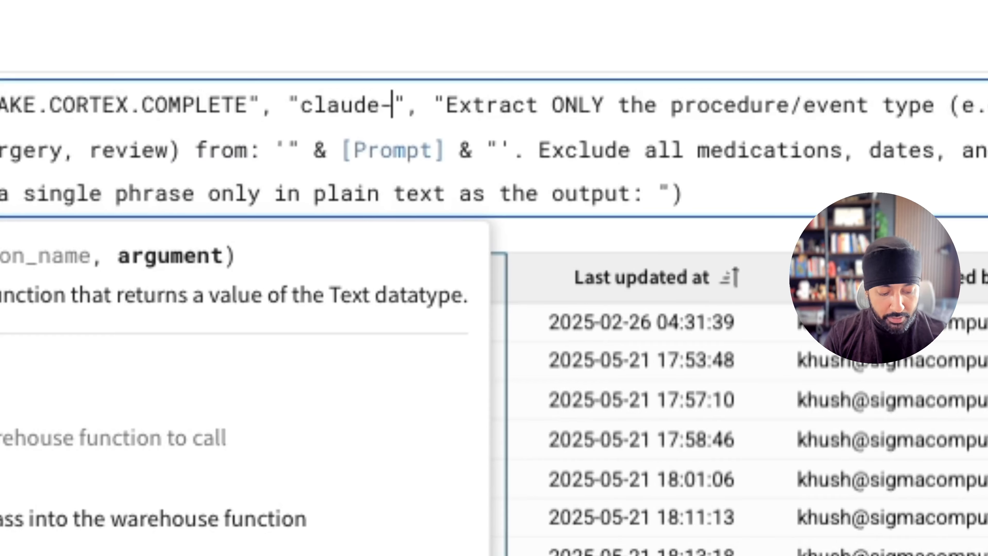
text(3-7-sonnet)
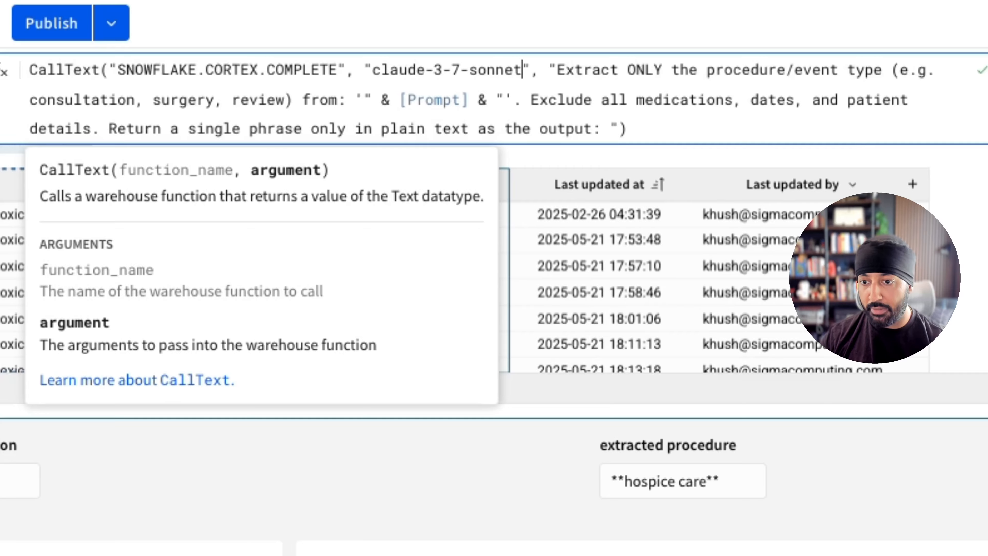
key(Escape)
key(Escape)
key(Escape)
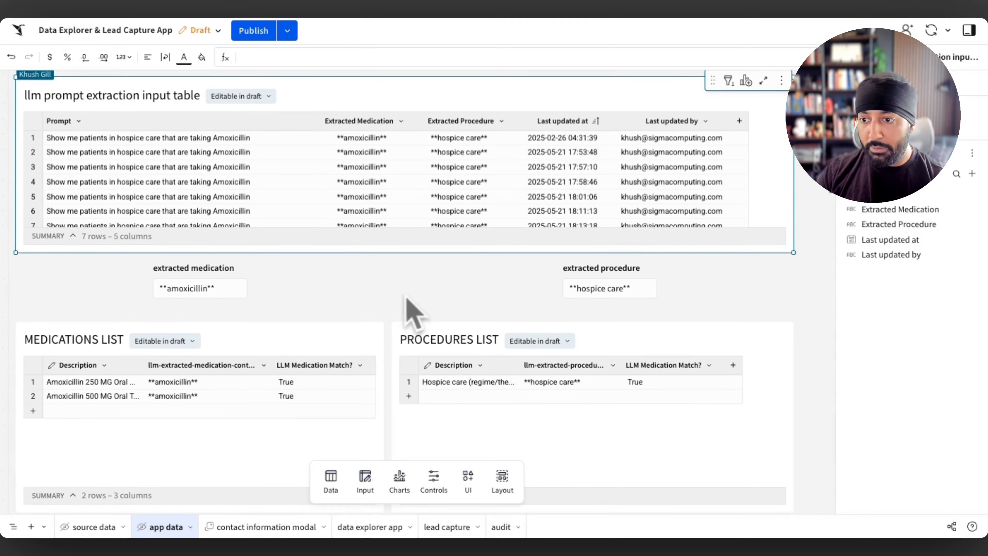
Examine the medications and procedures lists and the array tables below them on the app data page
scroll(413, 306, down, 1)
scroll(386, 281, down, 4)
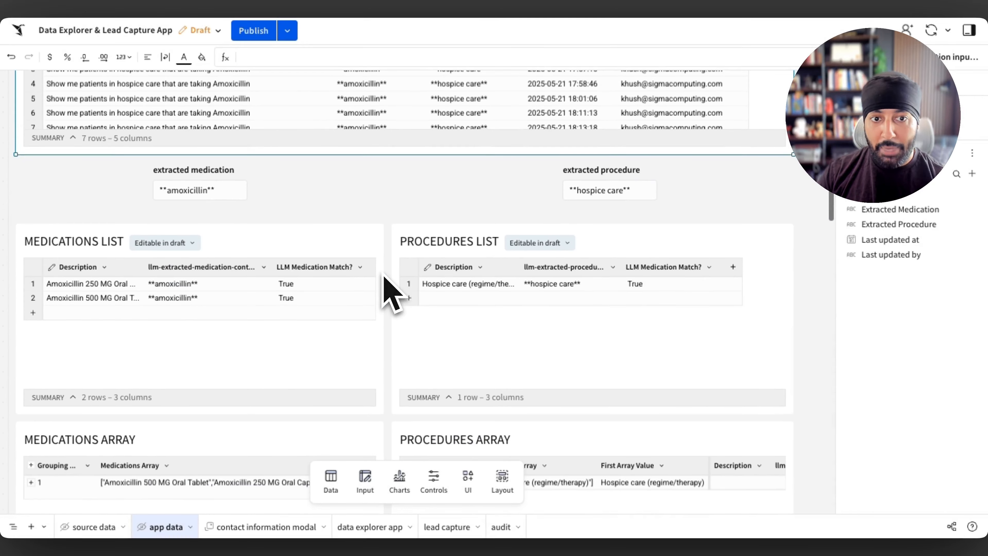
scroll(390, 287, down, 1)
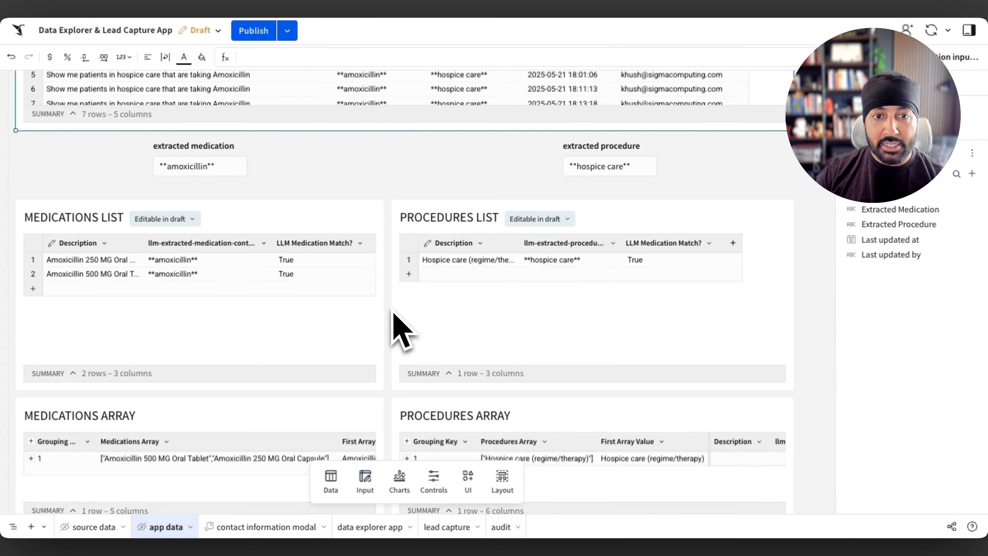
scroll(391, 318, down, 1)
scroll(391, 324, down, 2)
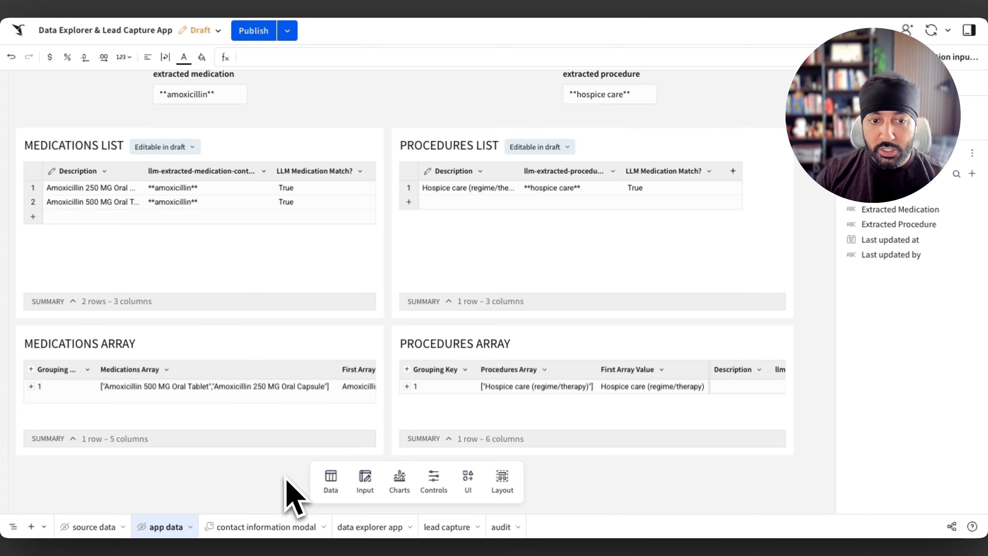
click(293, 492)
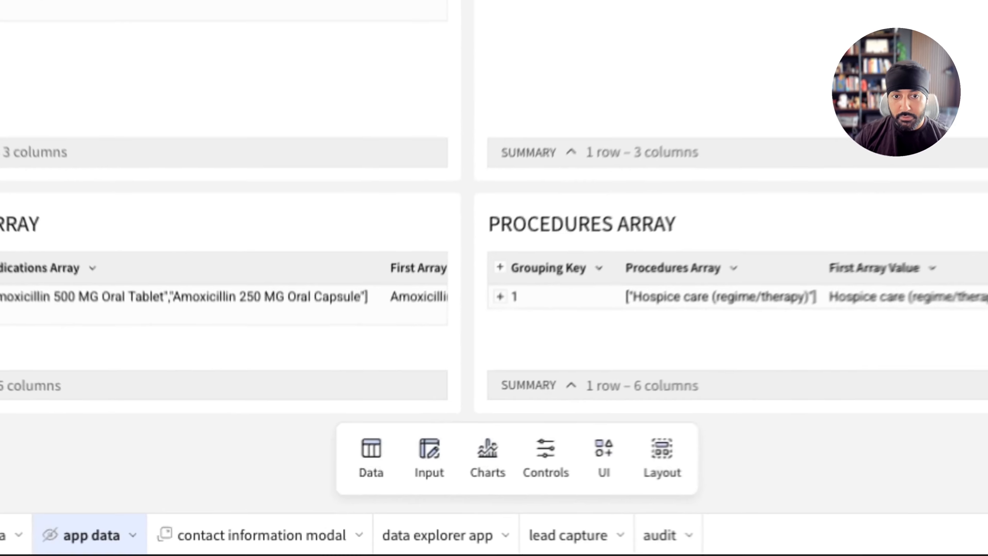
Inspect the actions configured on the SUBMIT button of the data explorer app page, and deselect the button
click(370, 528)
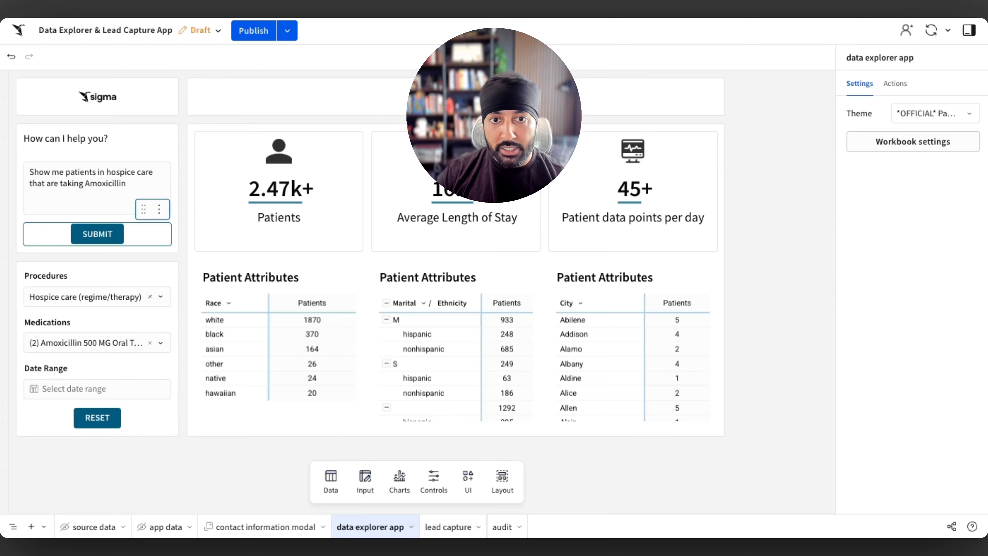
click(156, 234)
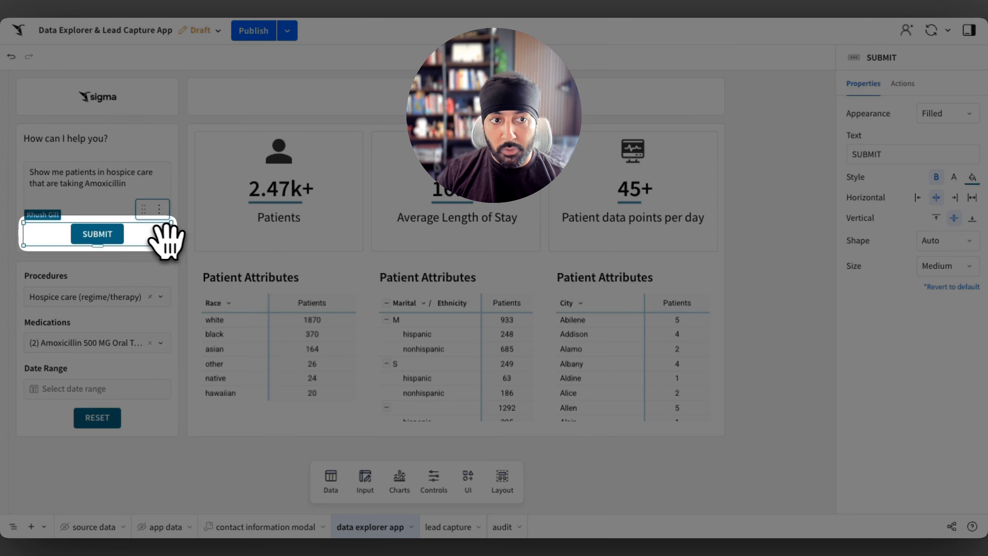
click(903, 87)
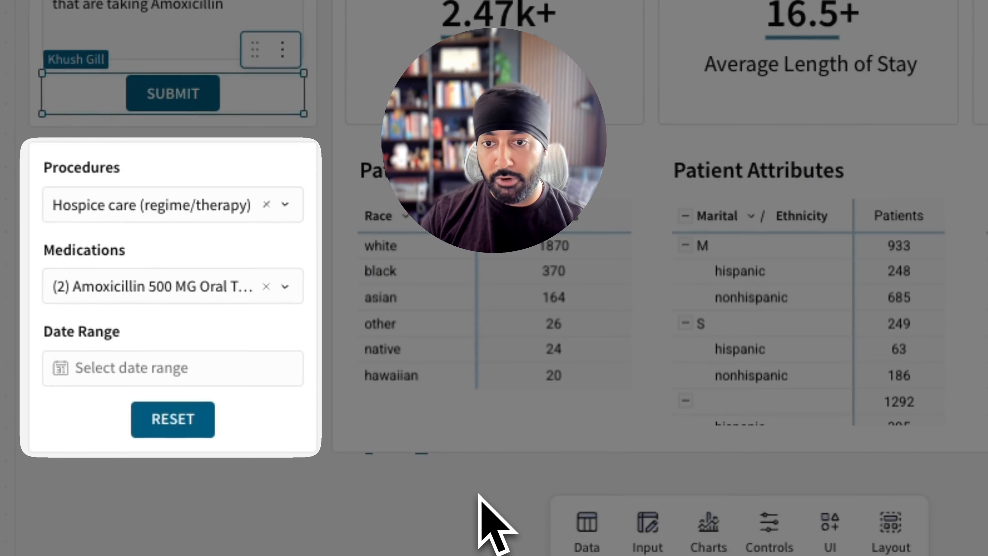
click(480, 495)
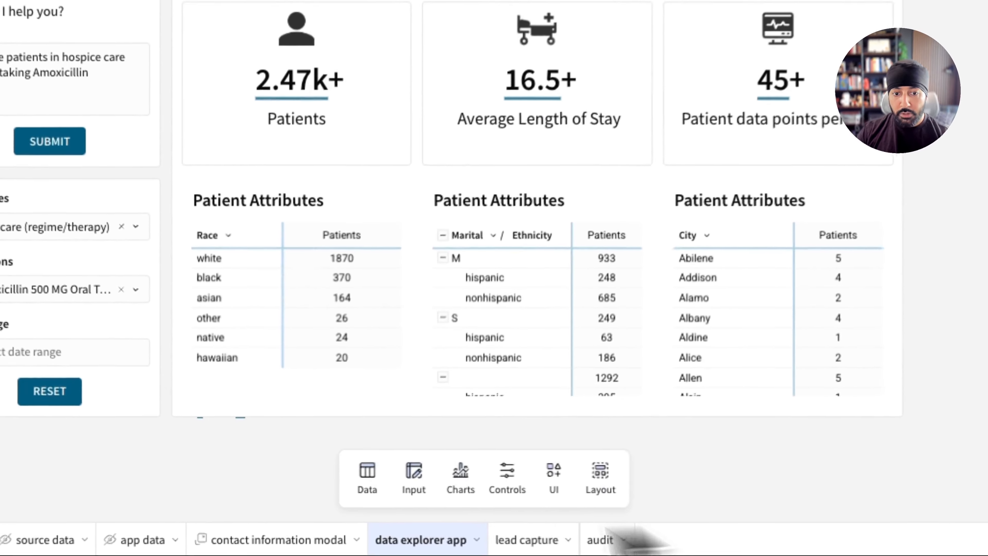
Review the captured leads table on the lead capture page, and return to the data explorer app page
click(524, 542)
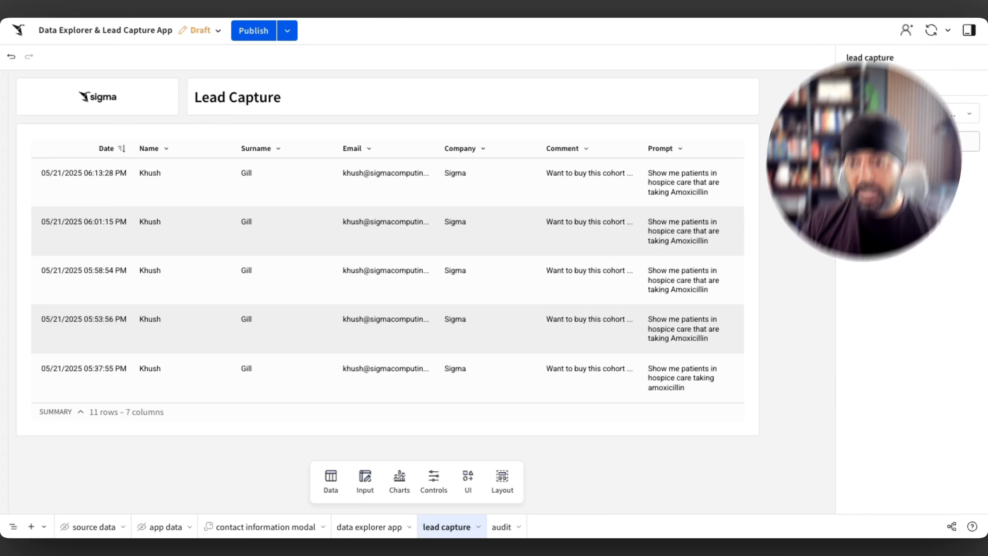
click(370, 529)
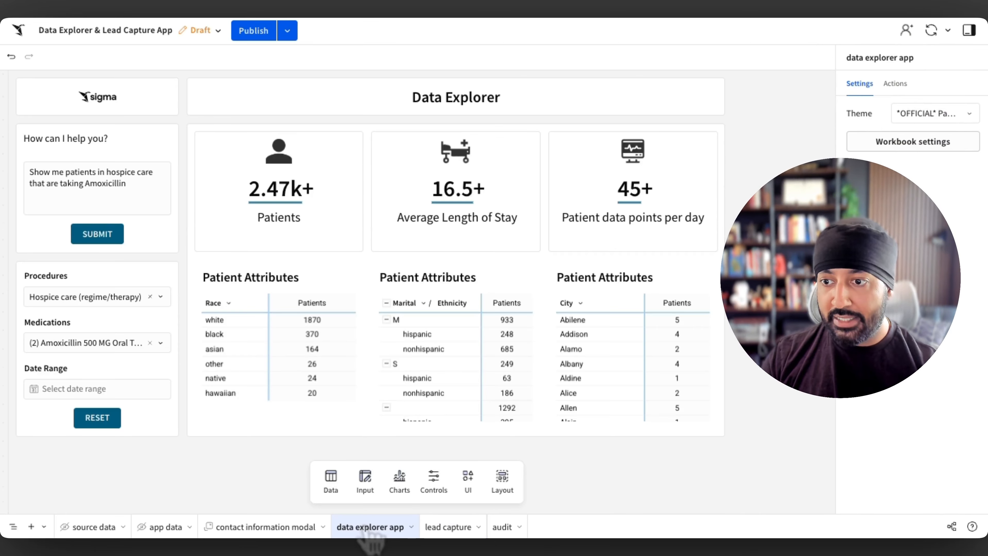